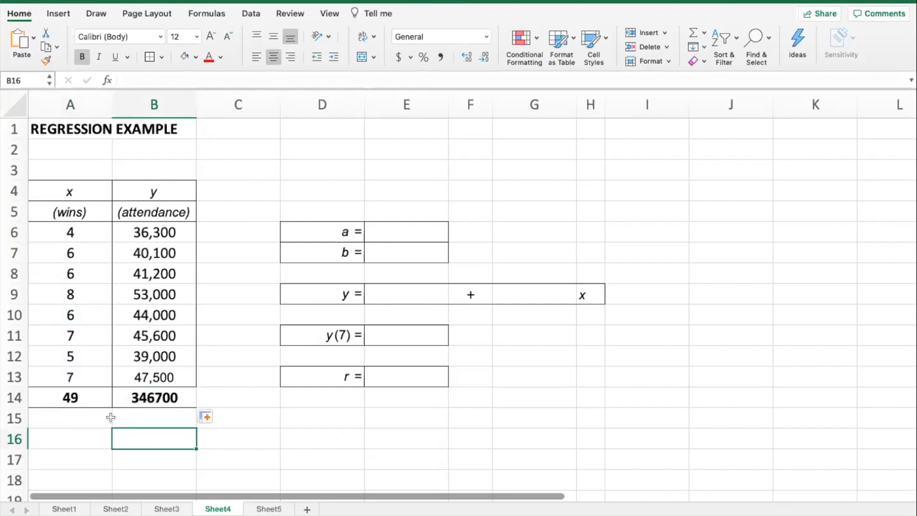
Step: Fill the totals in cells A14:B14 with yellow
click(84, 400)
key(Right)
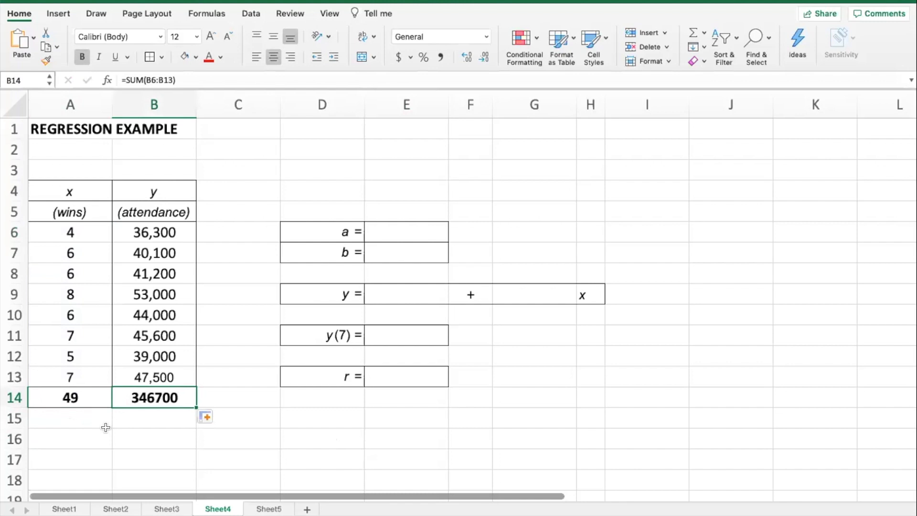
key(shift+Left)
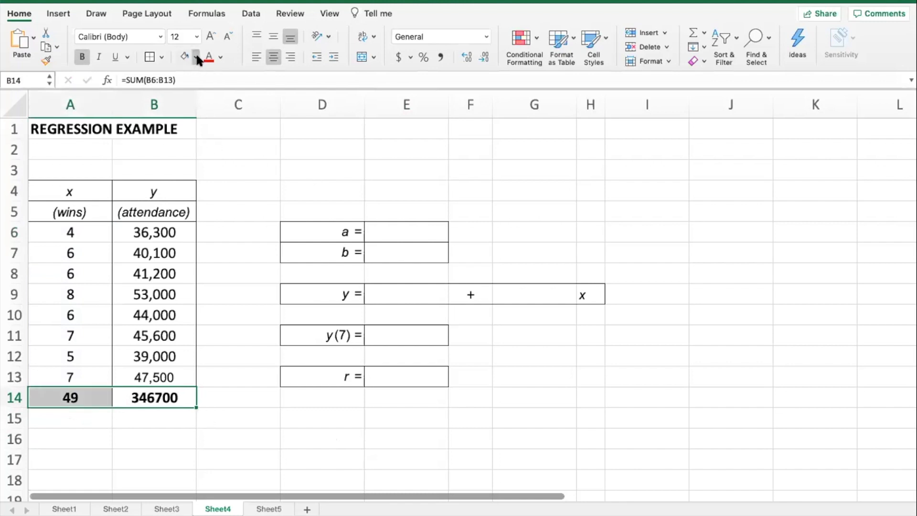
click(221, 336)
Step: Calculate the intercept a in E6 with INTERCEPT, using attendance B6:B13 as known y values and wins A6:A13 as known x values
click(392, 235)
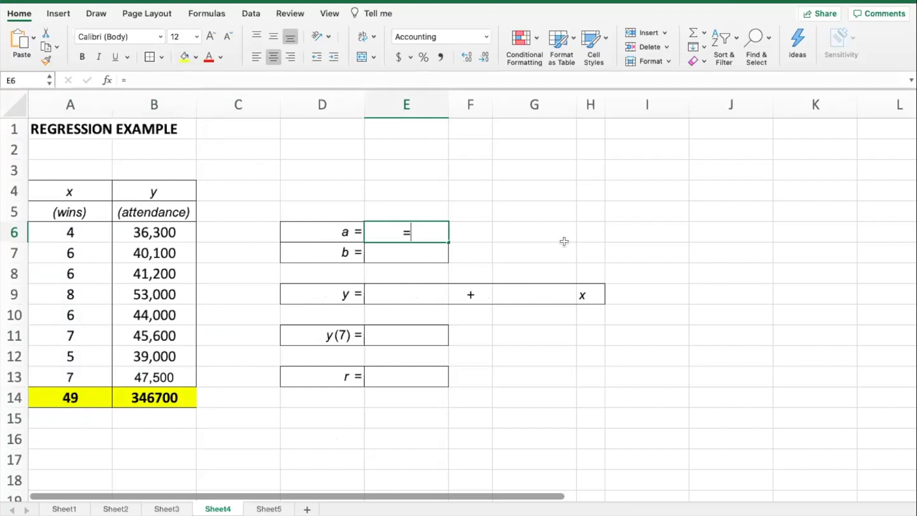
text(INTER)
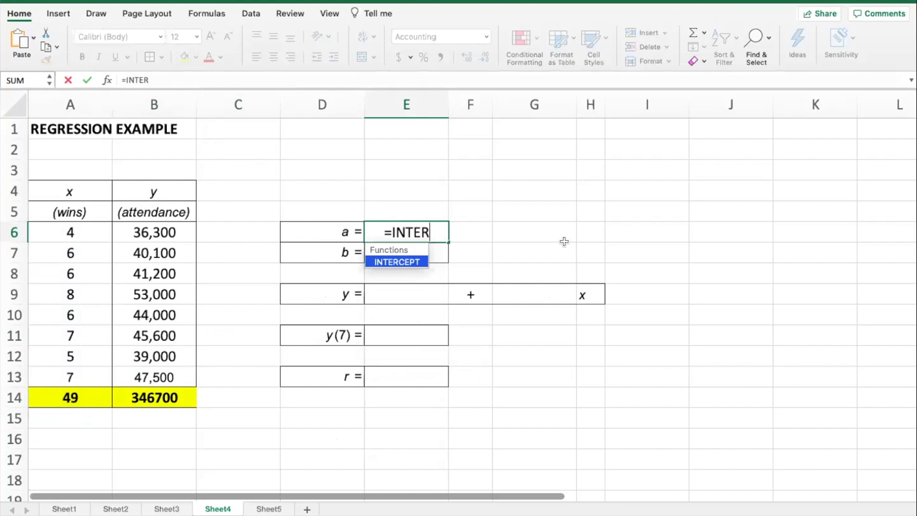
text(CEPT)
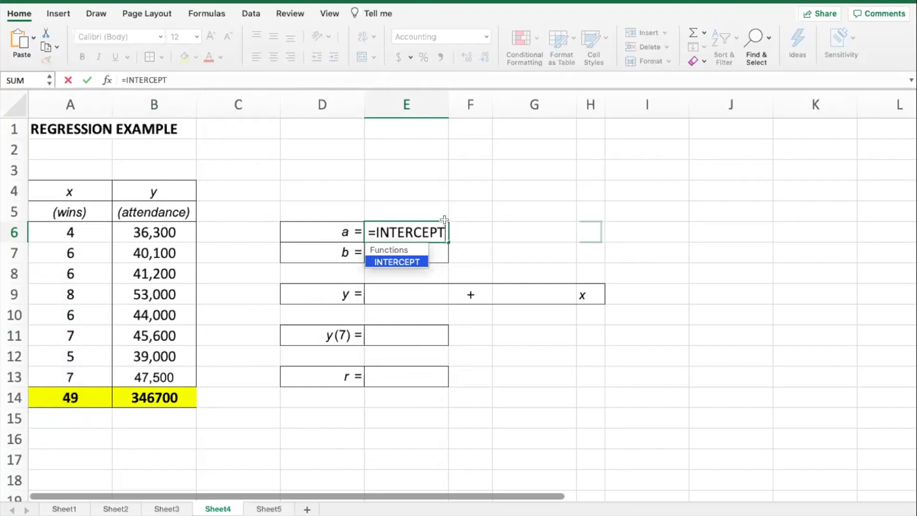
double_click(395, 262)
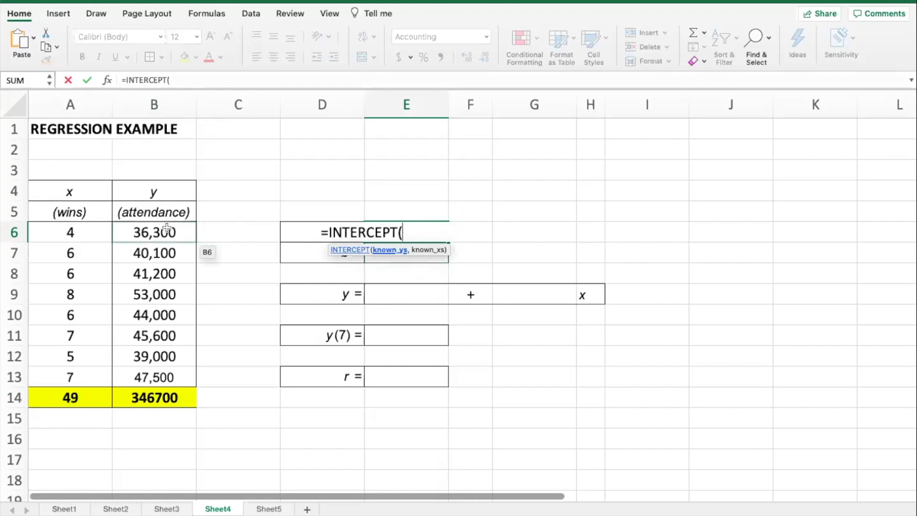
drag(167, 227, 164, 372)
text(,)
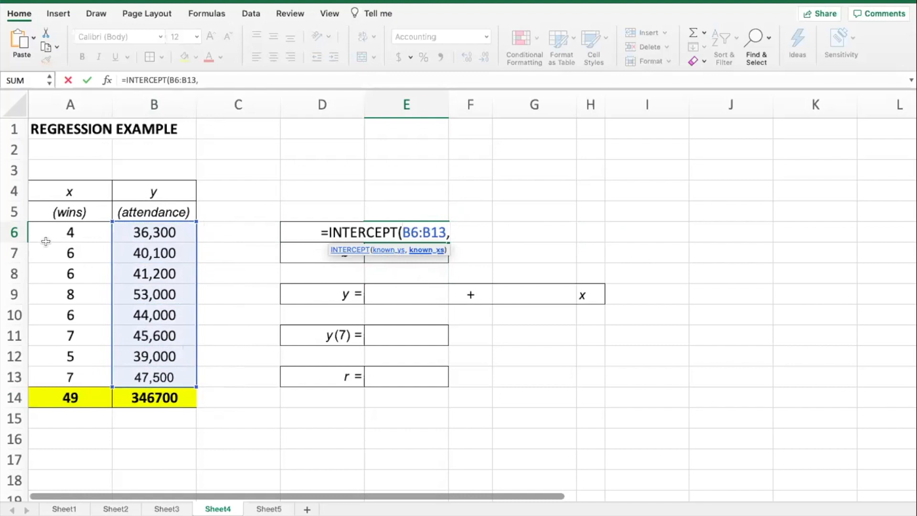
drag(71, 232, 84, 367)
text())
key(Return)
key(Up)
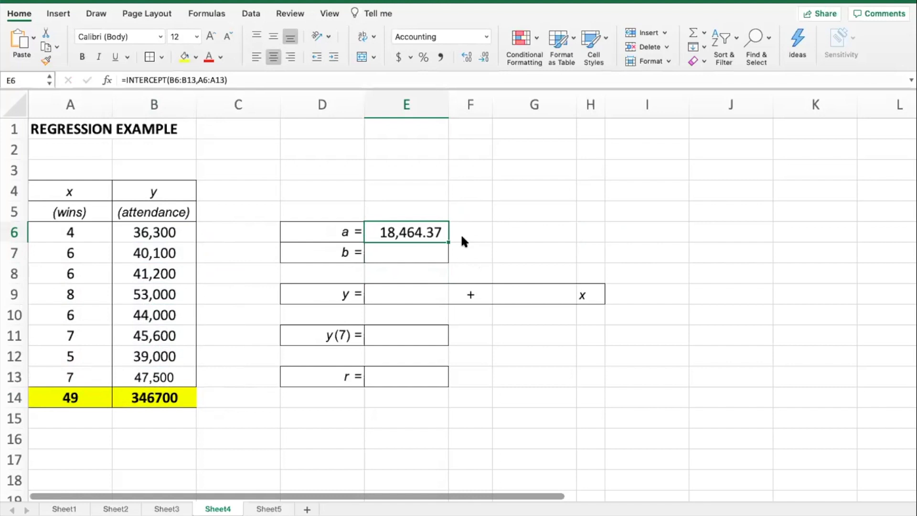
Step: Calculate the slope b in E7 with SLOPE, using B6:B13 as known y values and A6:A13 as known x values
key(Down)
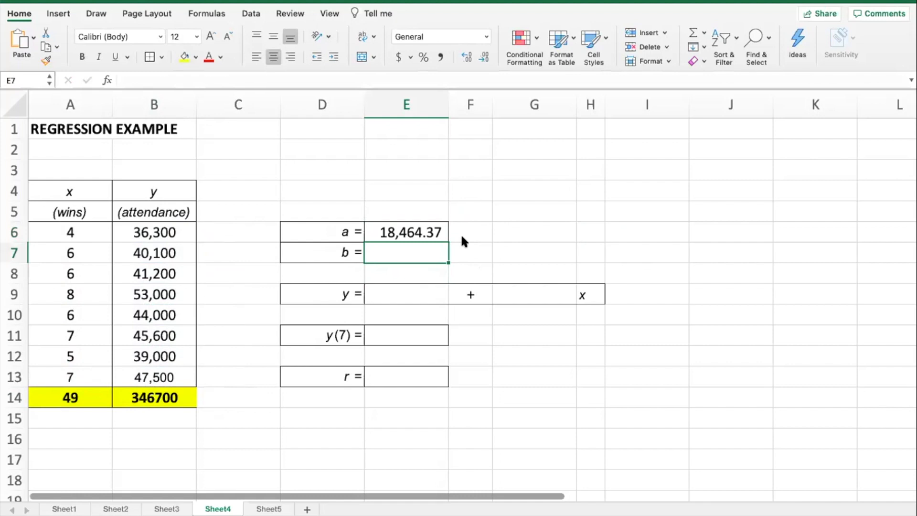
text(=)
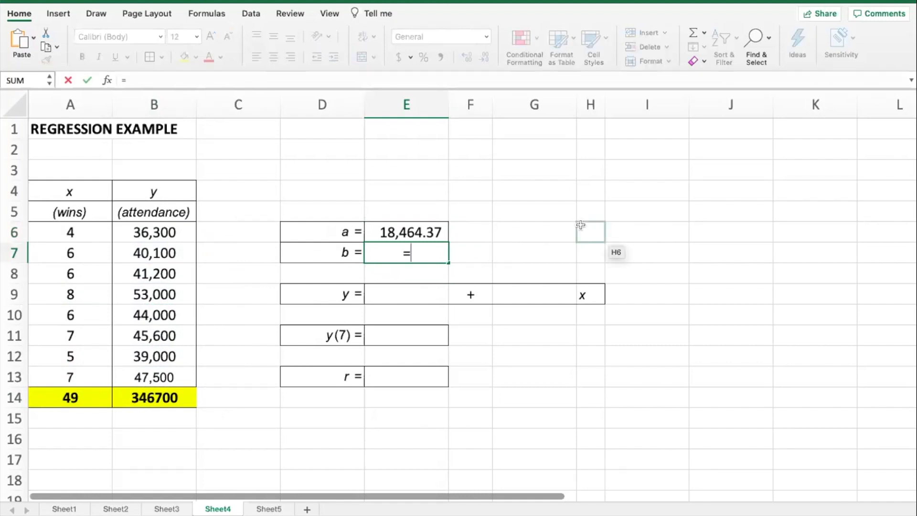
text(SLOPE)
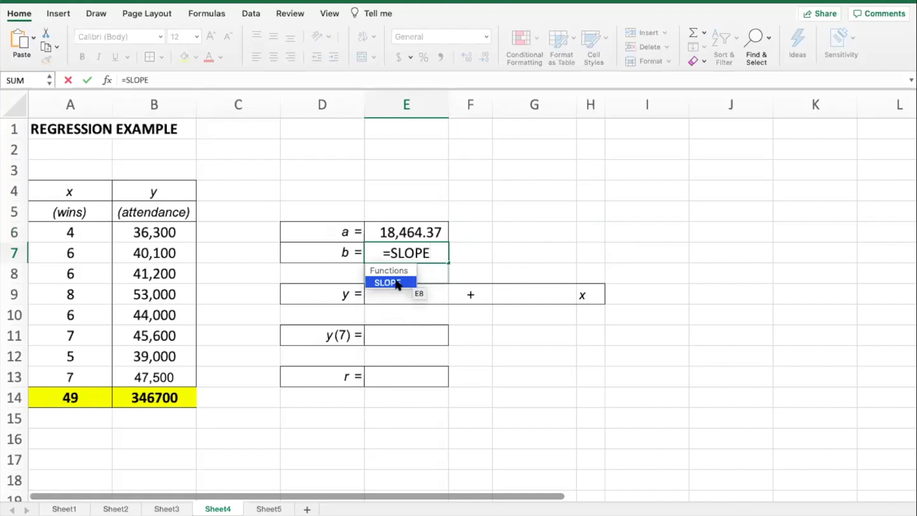
double_click(396, 282)
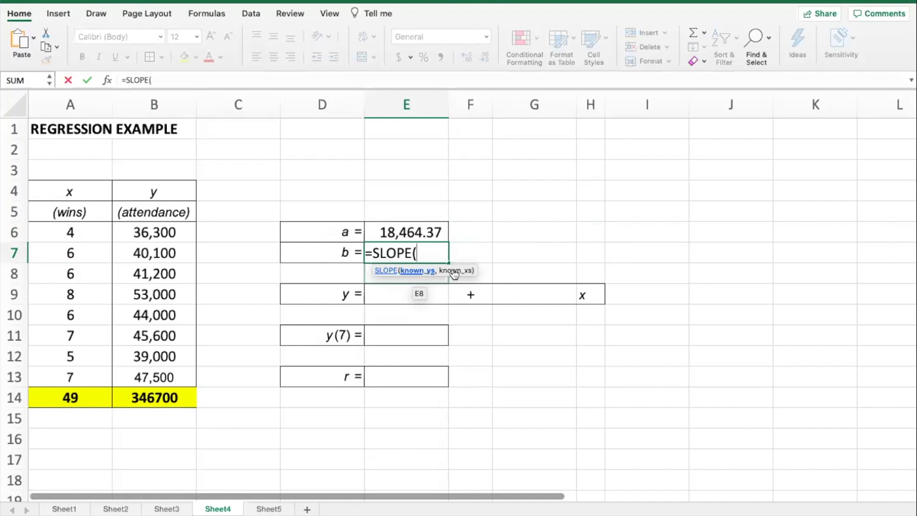
drag(151, 228, 157, 368)
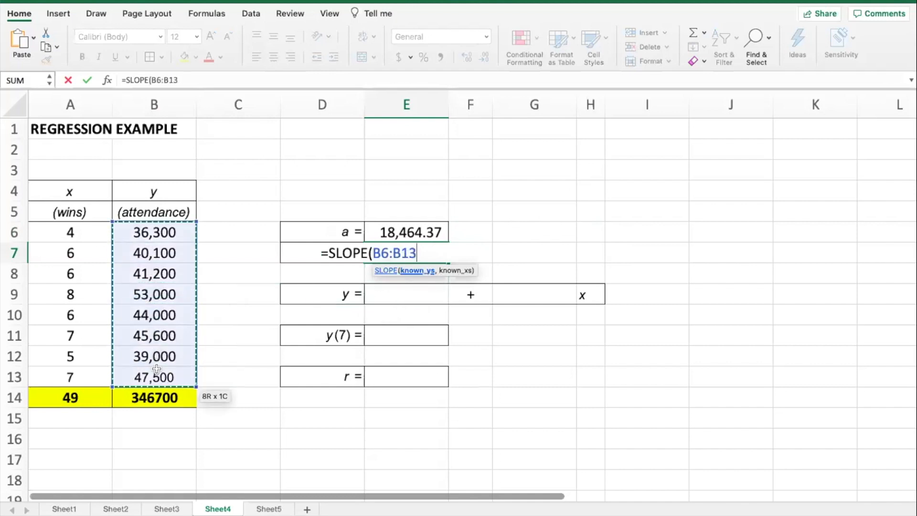
text(,)
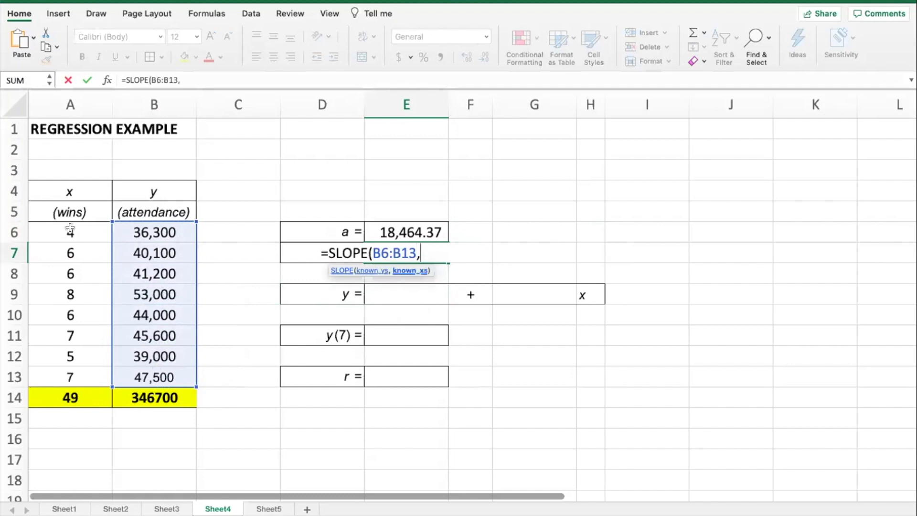
drag(70, 229, 82, 371)
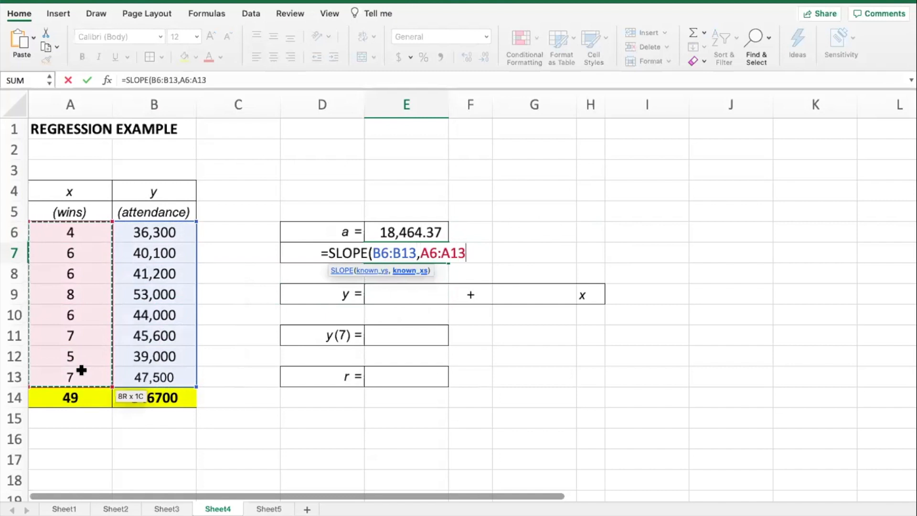
text())
key(Return)
key(Up)
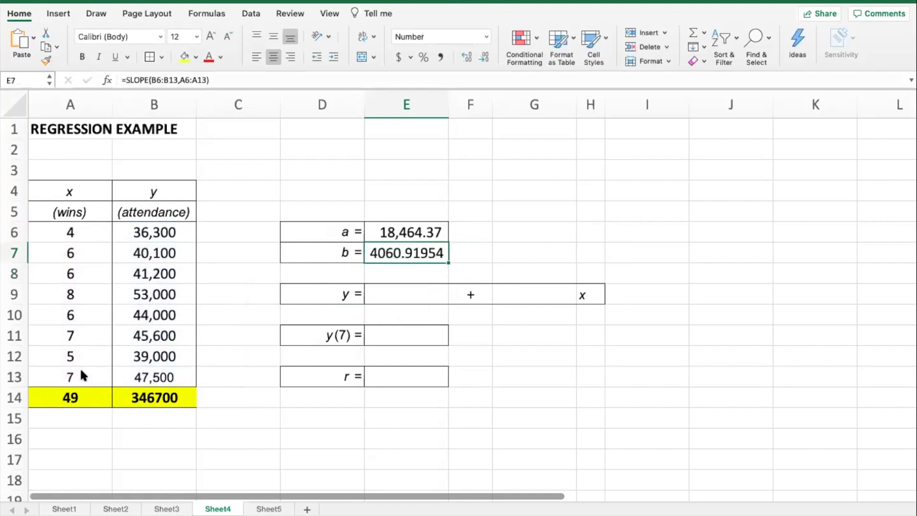
Step: Format the a and b values in E6:E7 in comma style with two decimals
drag(443, 226, 430, 254)
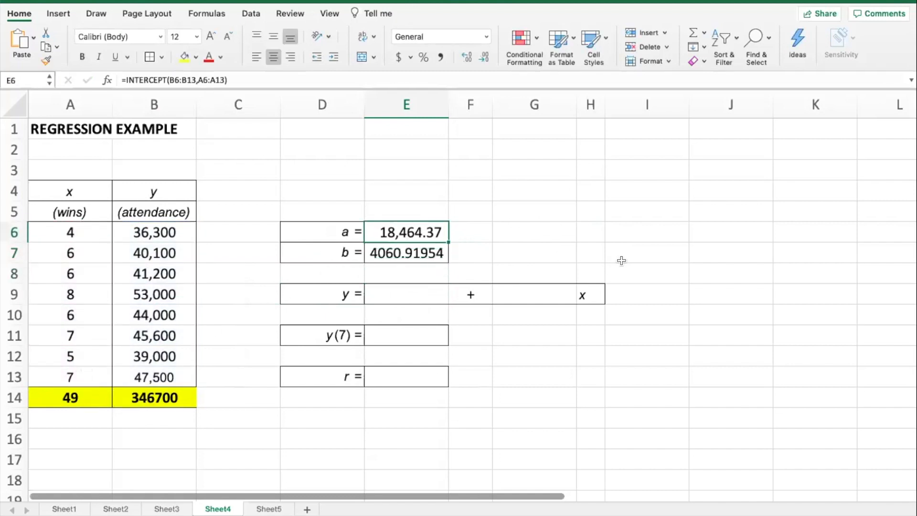
click(440, 57)
click(471, 245)
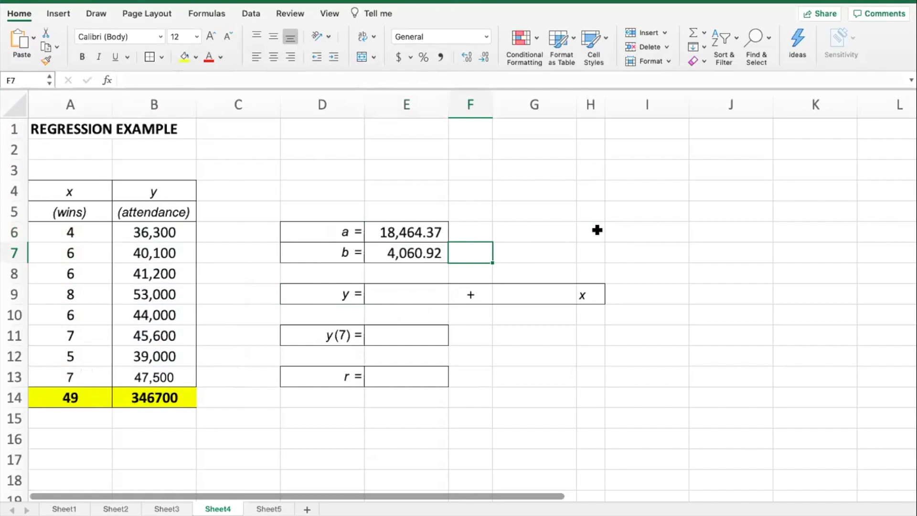
Step: Link the constant term of the regression equation in E9 to the intercept in E6
key(Down)
key(Left)
key(Down)
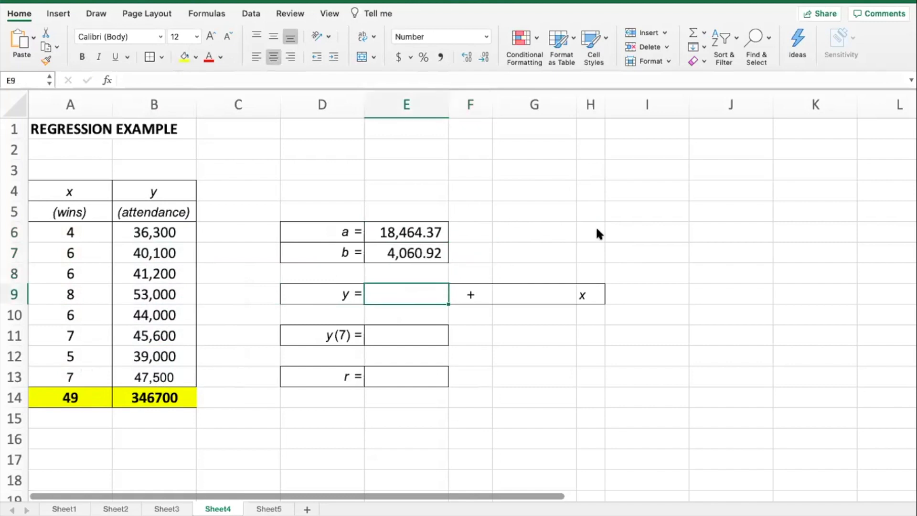
text(=)
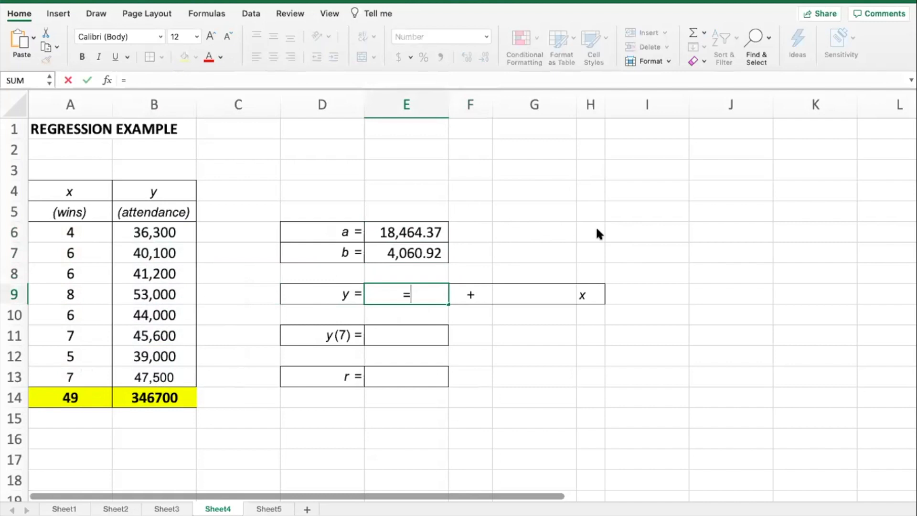
key(Up)
key(Up)
key(Up)
key(Return)
Step: Link the x coefficient of the regression equation in G9 to the slope in E7
key(Up)
key(Right)
key(Right)
text(=)
key(Up)
key(Up)
key(Left)
key(Left)
key(Return)
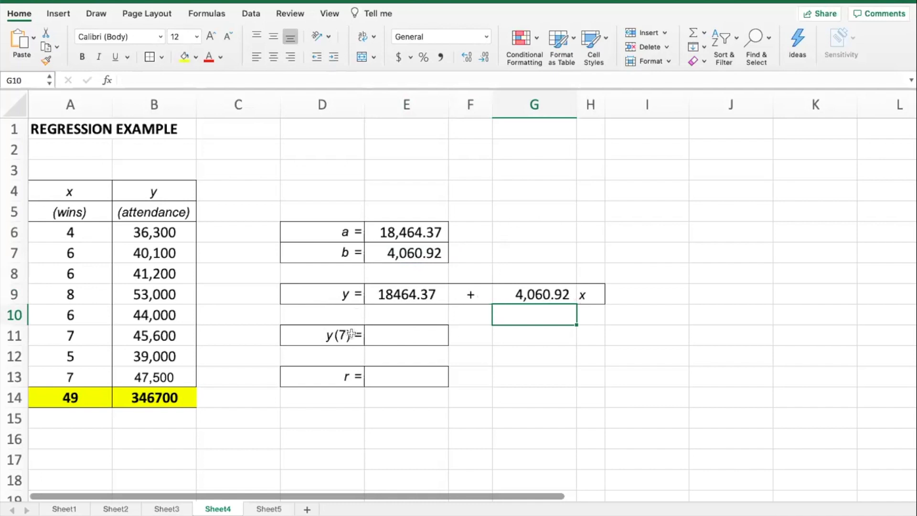
Step: Calculate the predicted attendance for 7 wins in E11 with the formula =E9+G9*7
click(391, 335)
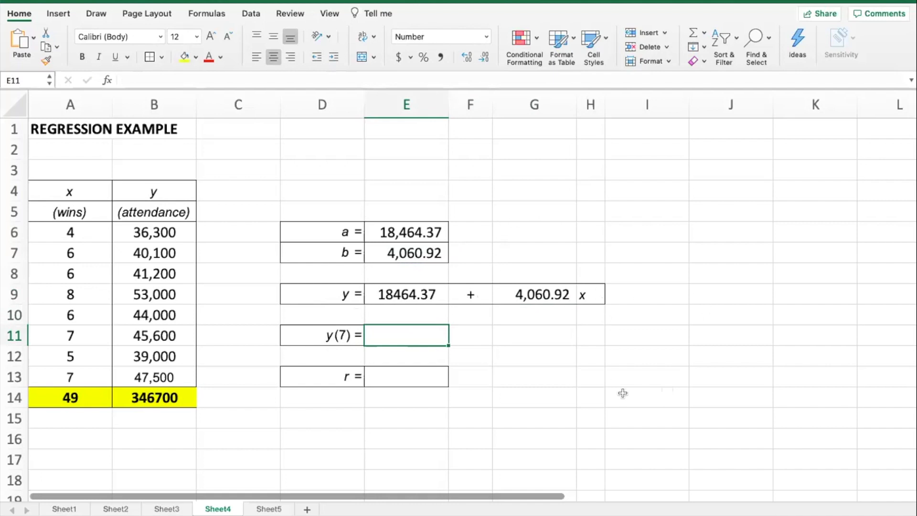
text(=)
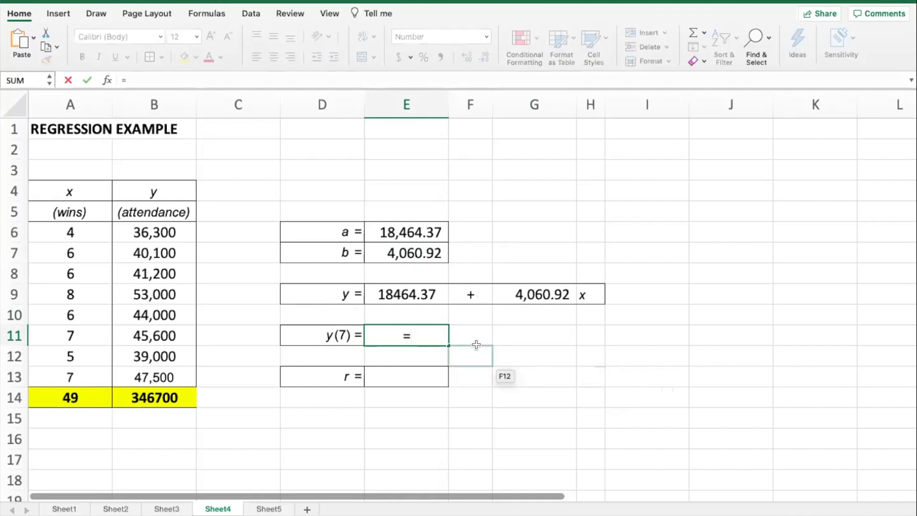
click(414, 290)
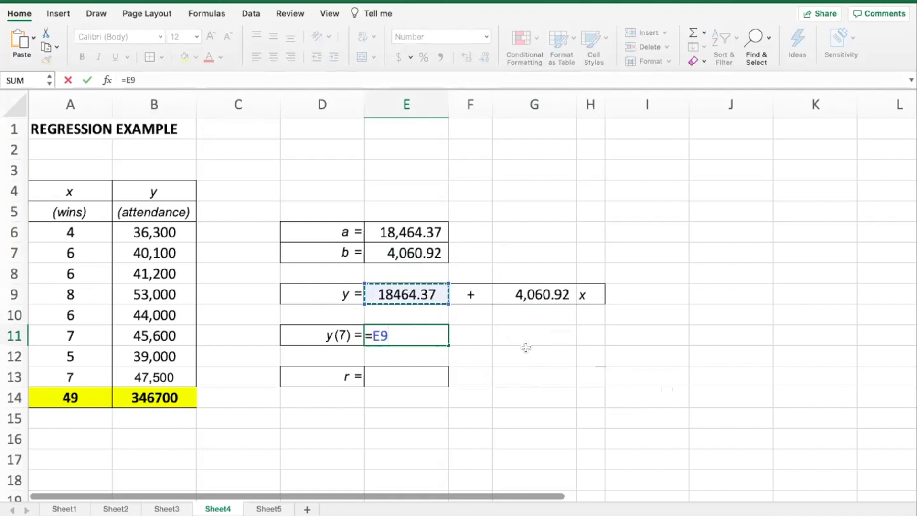
text(+)
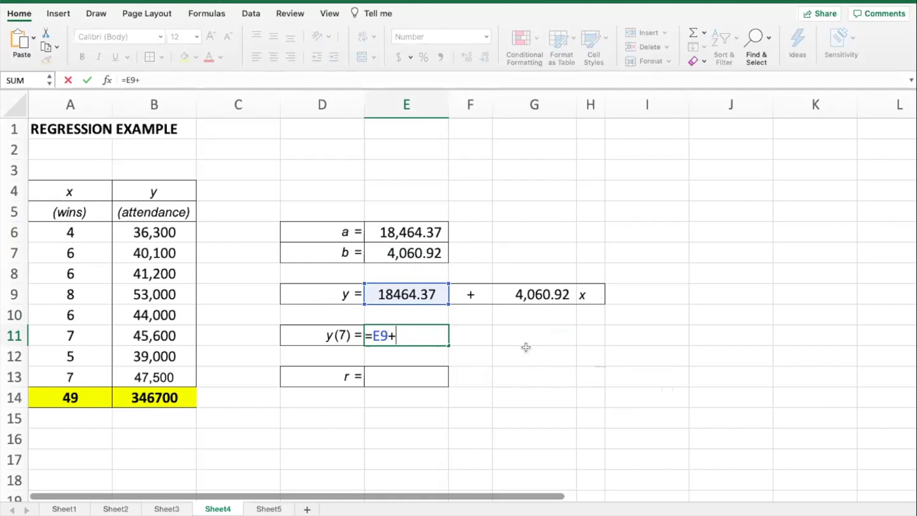
click(539, 287)
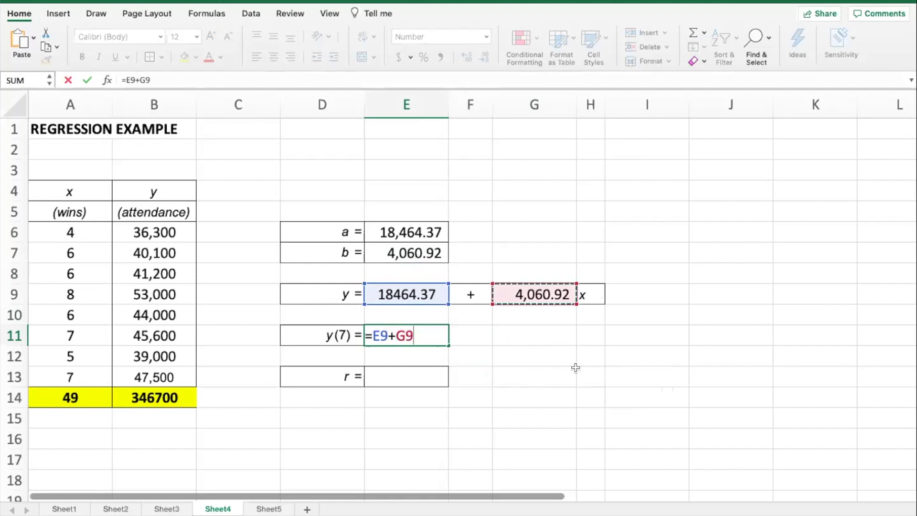
text(*7)
key(Return)
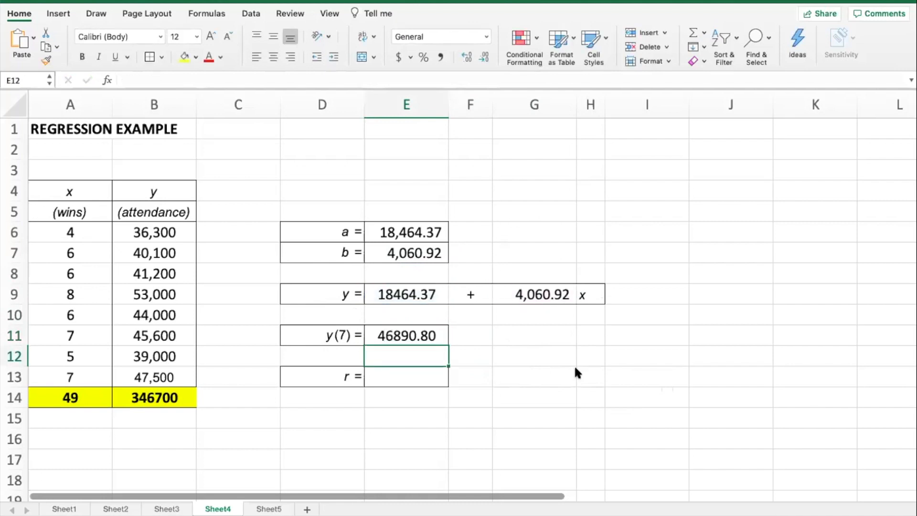
key(Up)
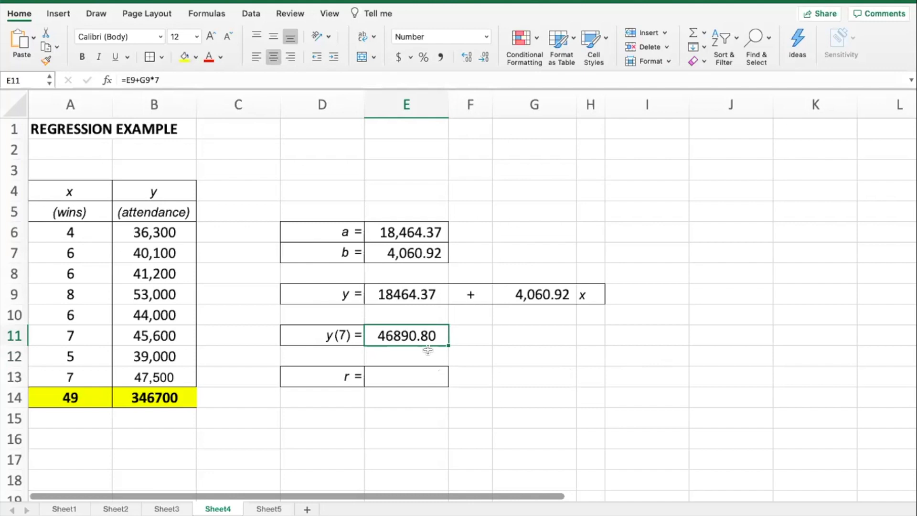
Step: Calculate the correlation coefficient between wins and attendance in E13 with the formula =CORREL(A6:A13,B6:B13)
click(414, 371)
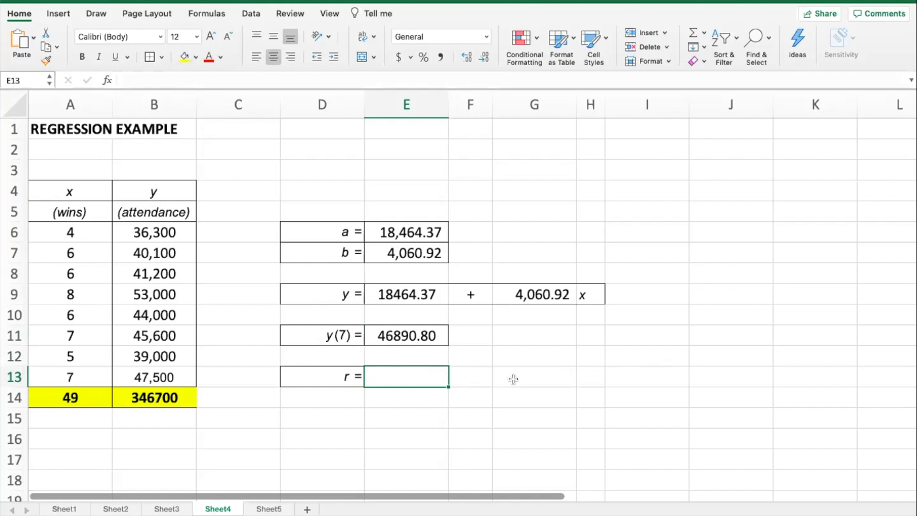
text(=CORE)
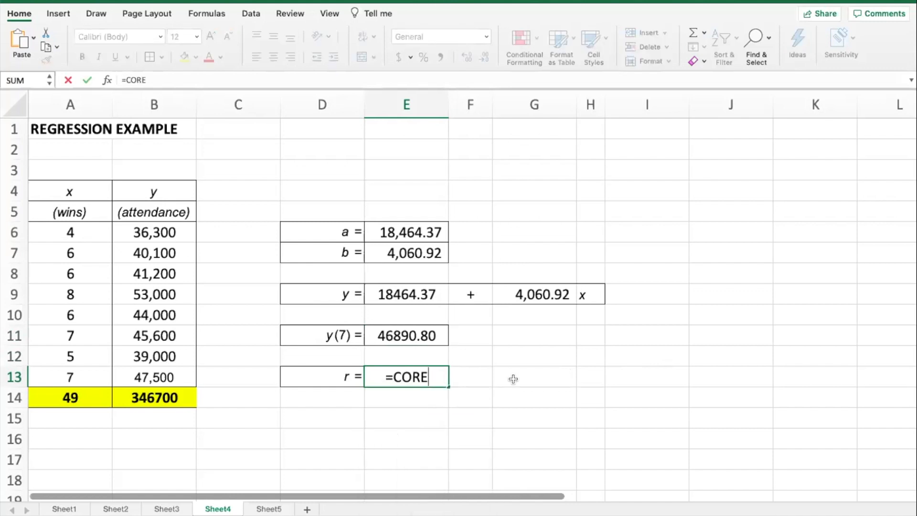
key(BackSpace)
text(RR)
double_click(397, 408)
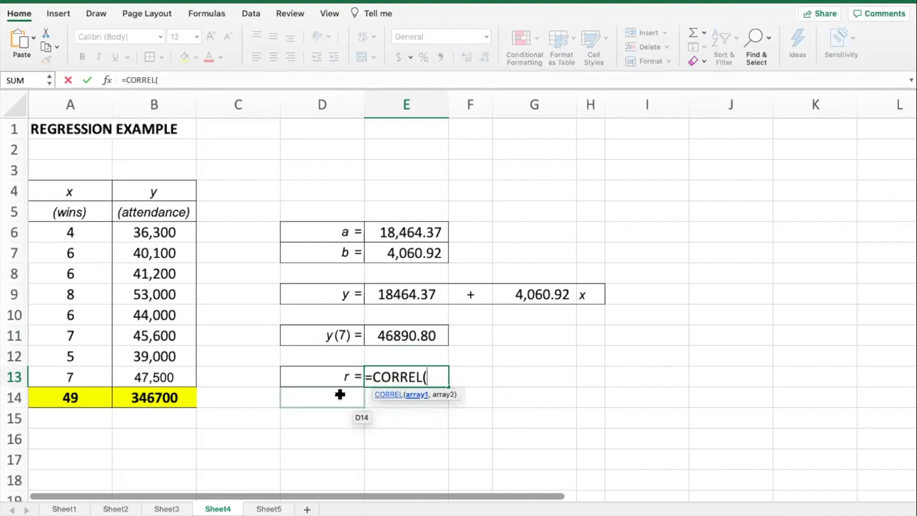
drag(74, 232, 85, 376)
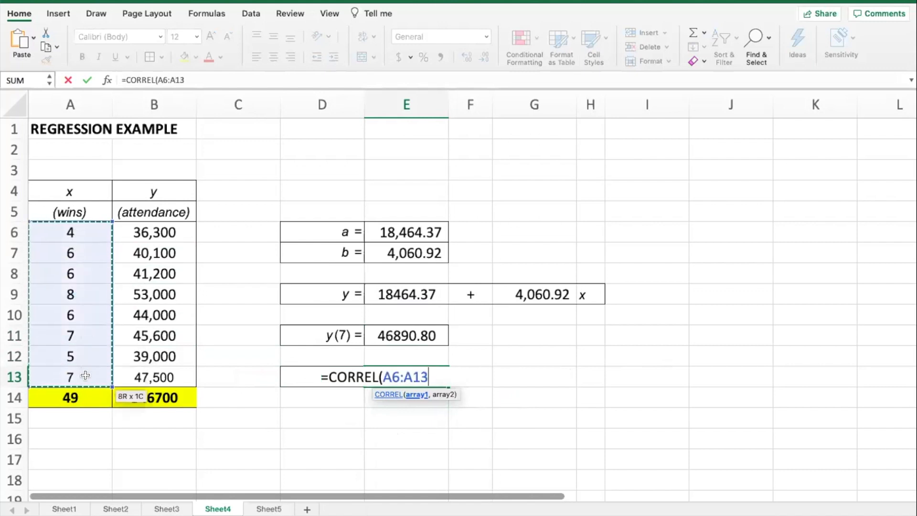
text(,)
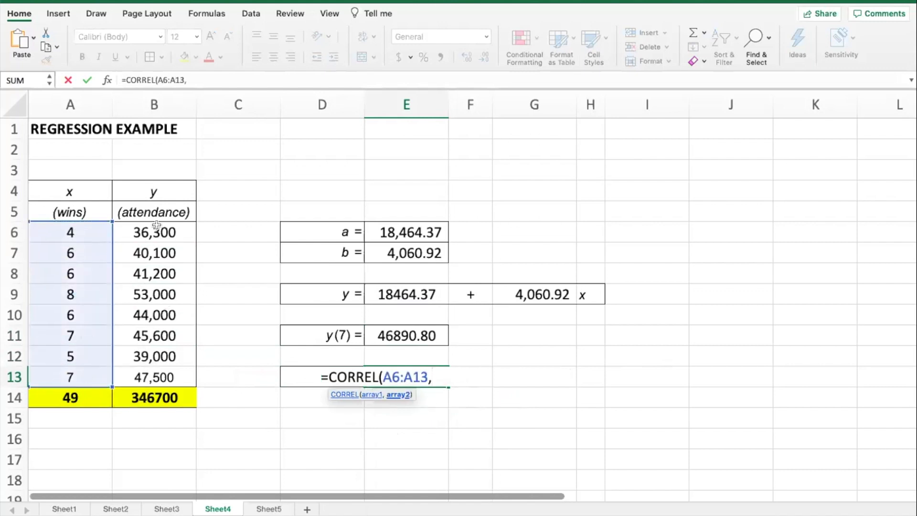
drag(154, 231, 163, 371)
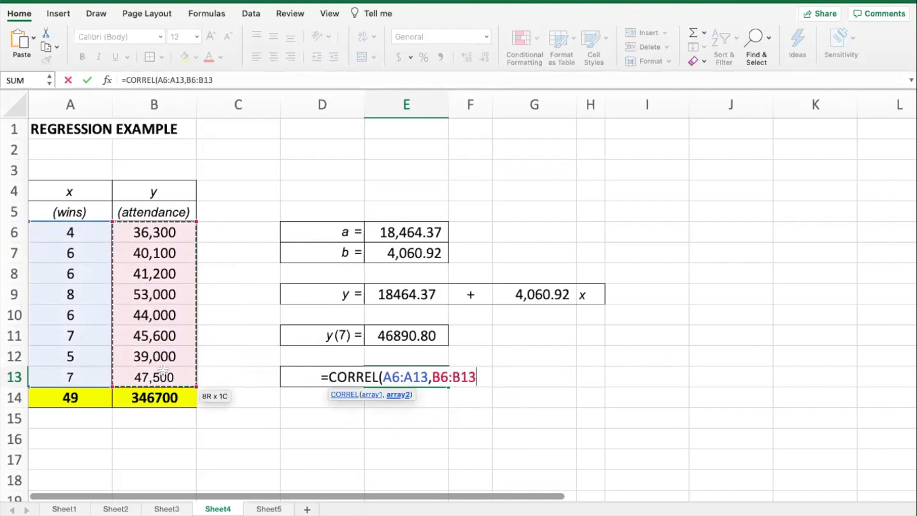
text())
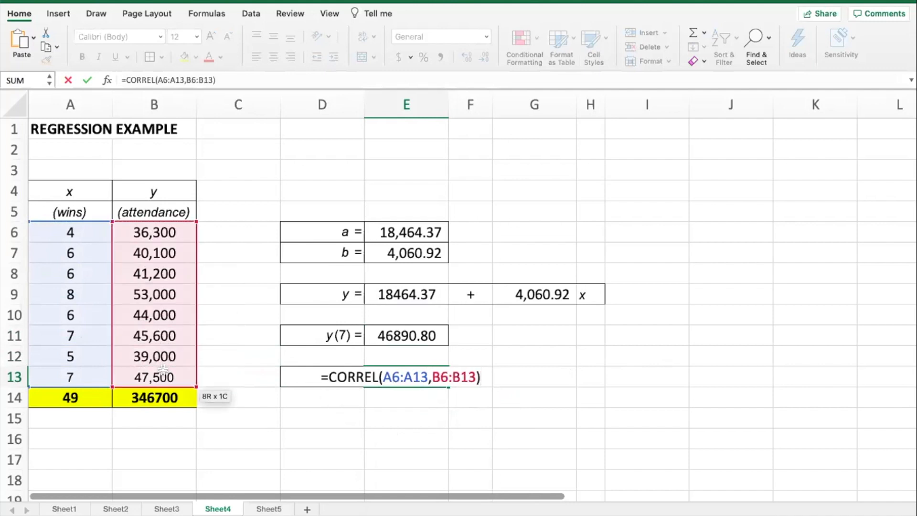
key(Return)
Step: Format the correlation coefficient in E13 in comma style with four decimal places
key(Up)
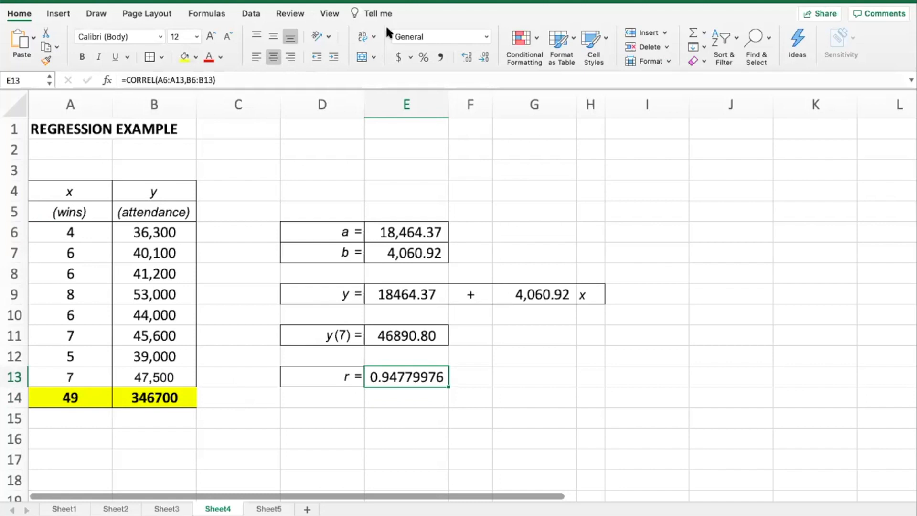
click(443, 57)
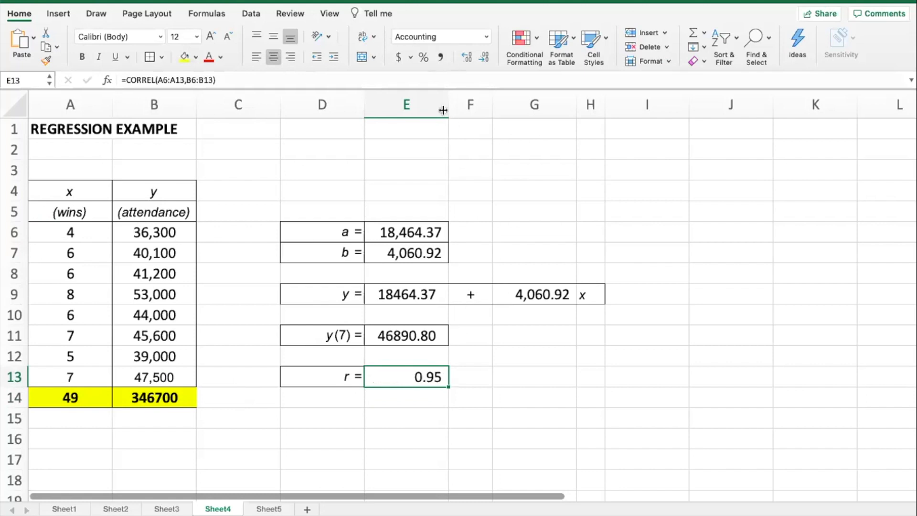
click(468, 56)
click(465, 56)
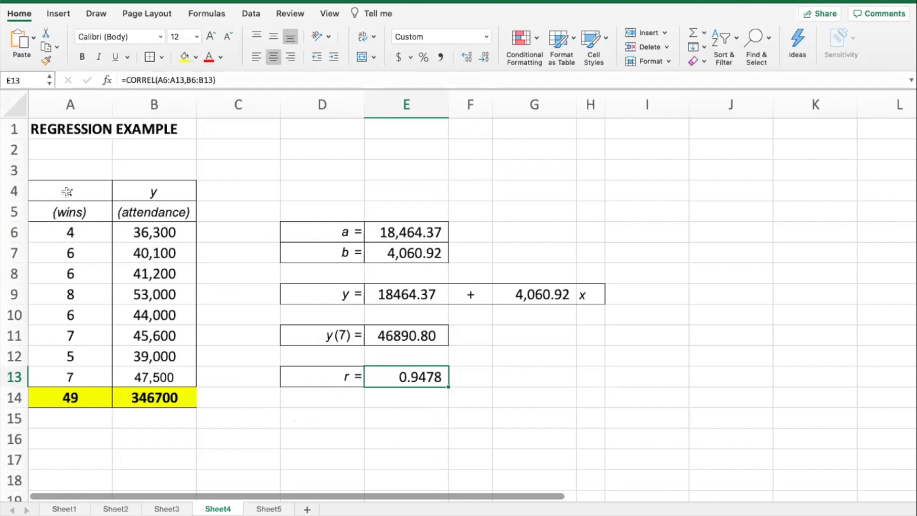
drag(51, 210, 158, 378)
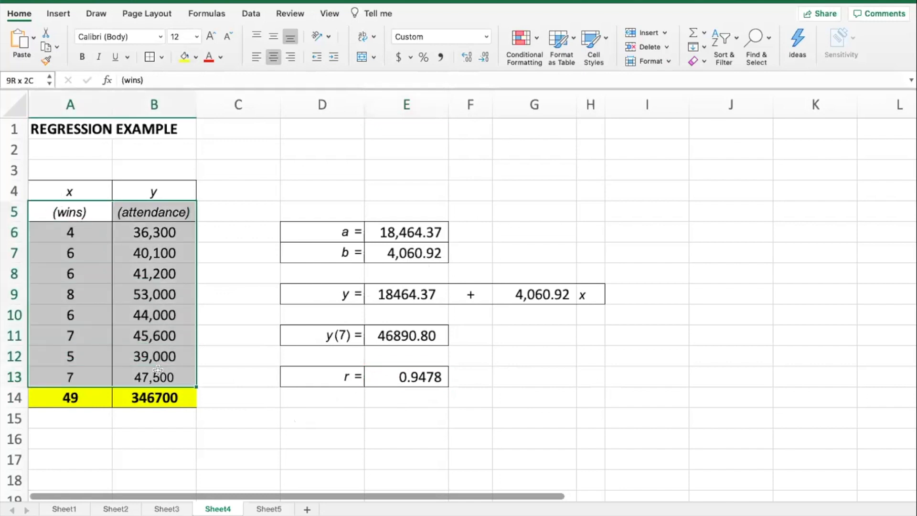
click(56, 16)
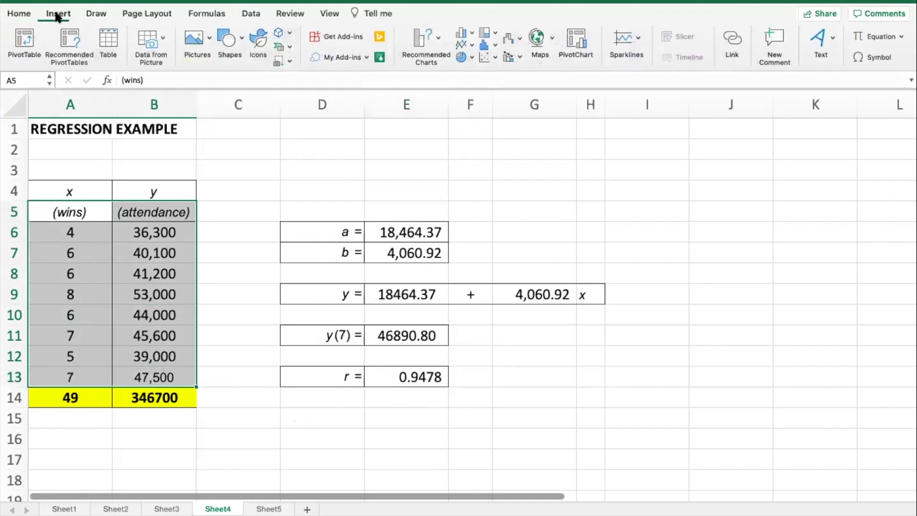
click(437, 37)
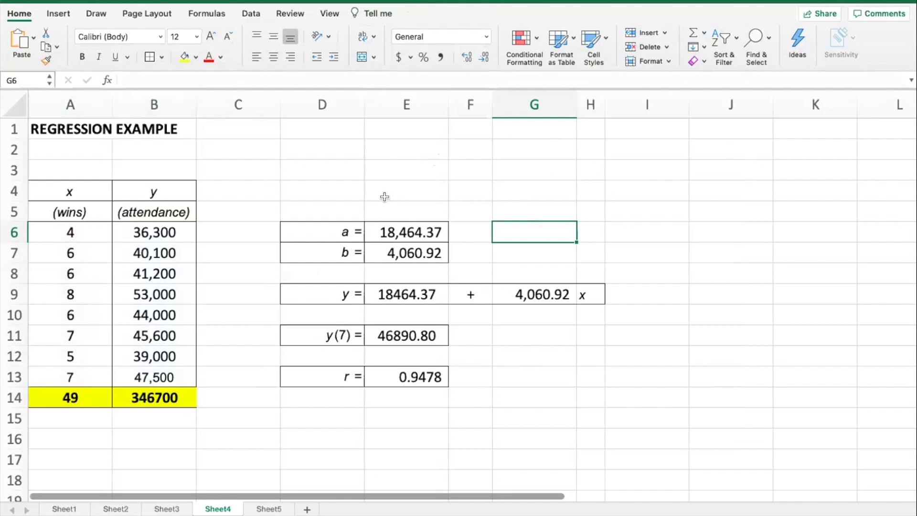
Step: Set up a Regression data analysis with attendance B6:B13 as the Y range and wins A6:A13 as the X range
click(319, 177)
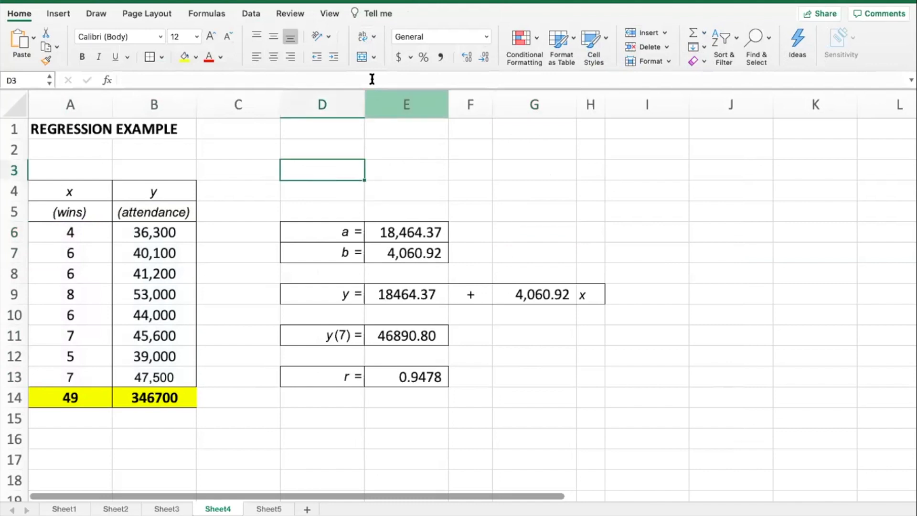
click(252, 15)
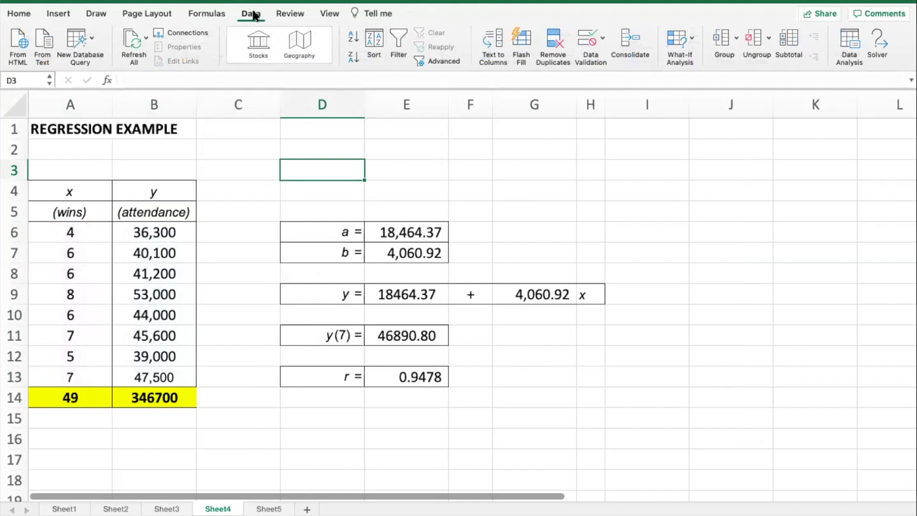
click(851, 47)
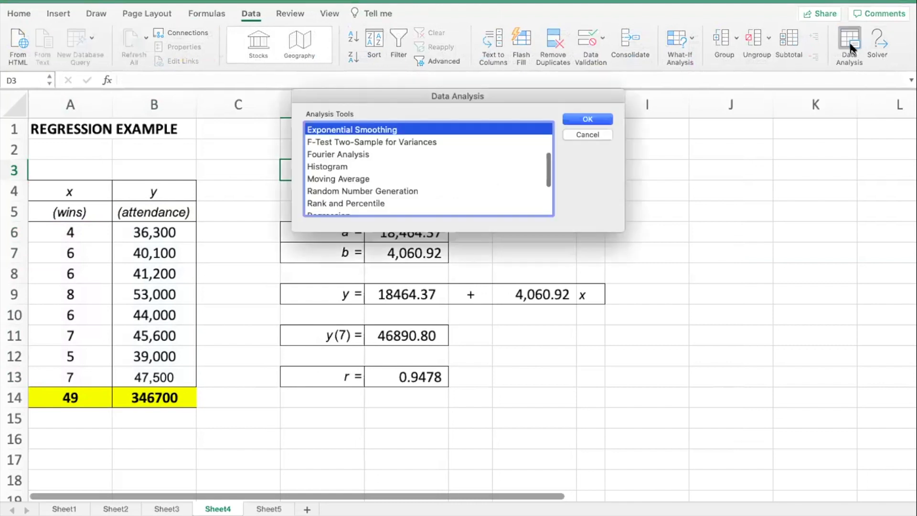
scroll(340, 188, down, 2)
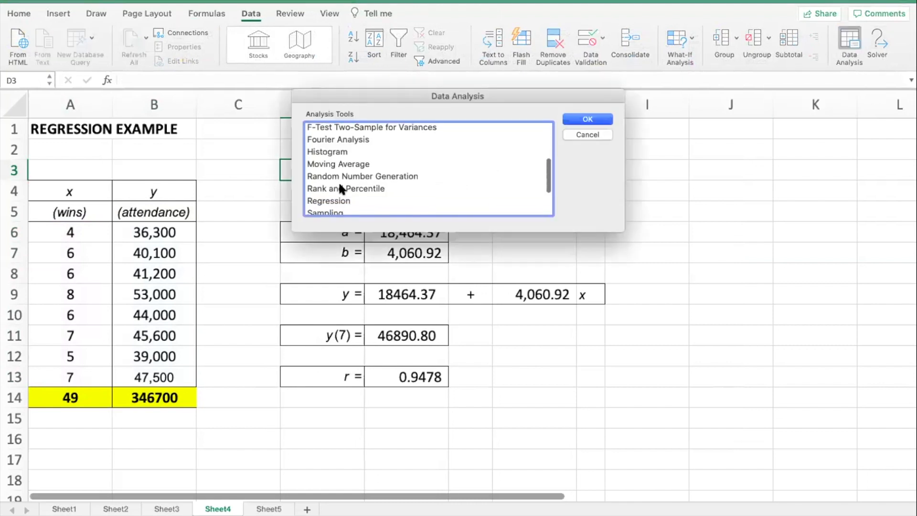
click(340, 190)
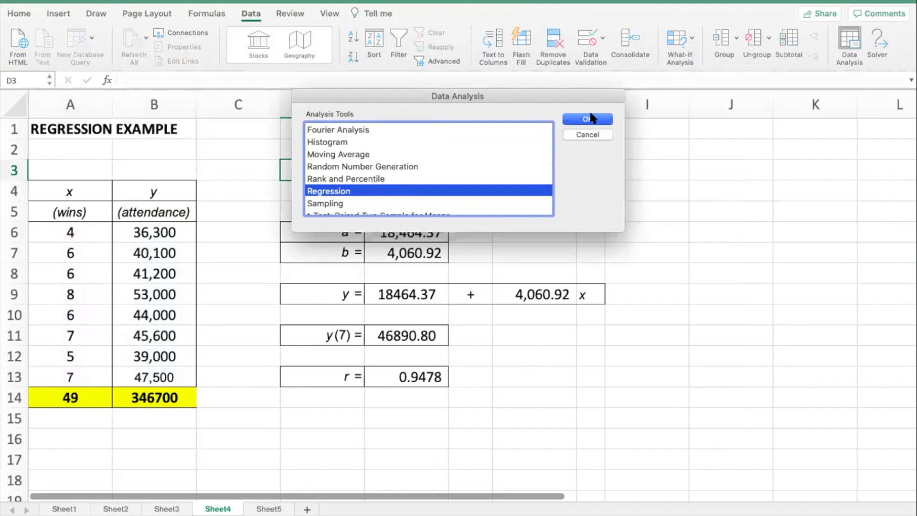
click(590, 118)
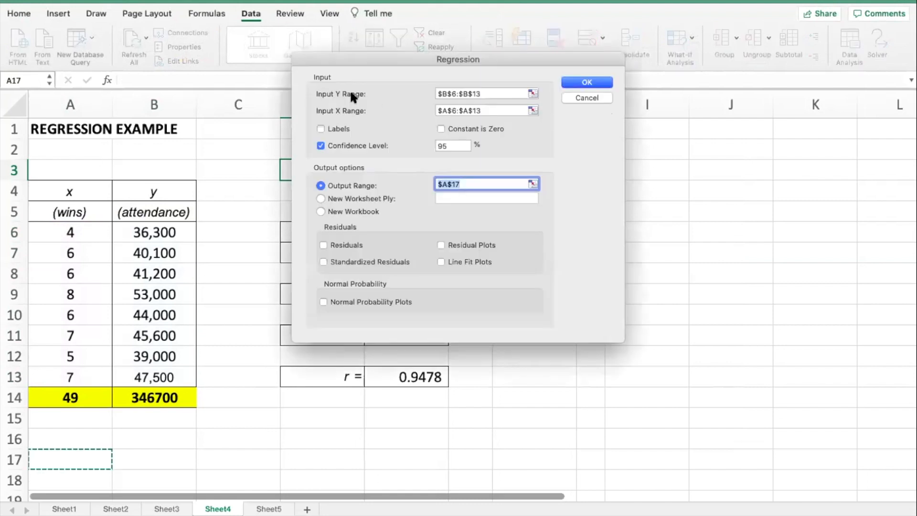
click(532, 94)
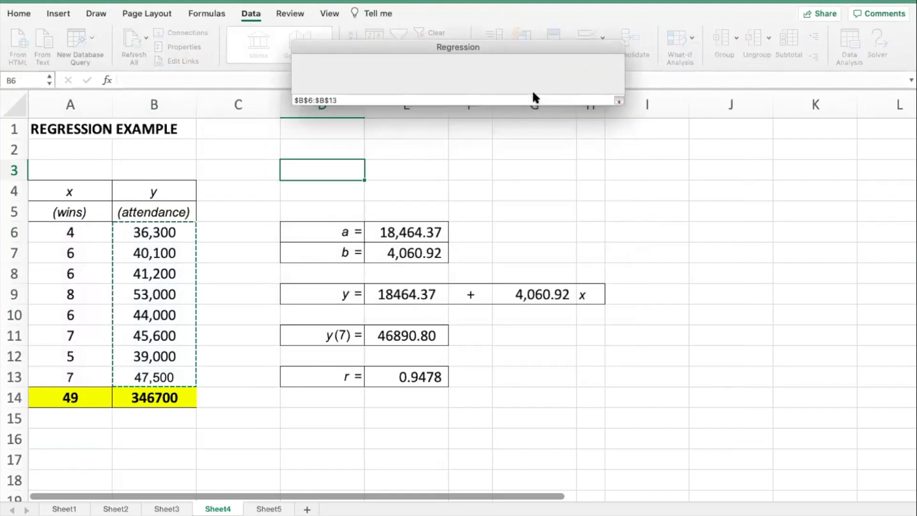
drag(165, 232, 166, 373)
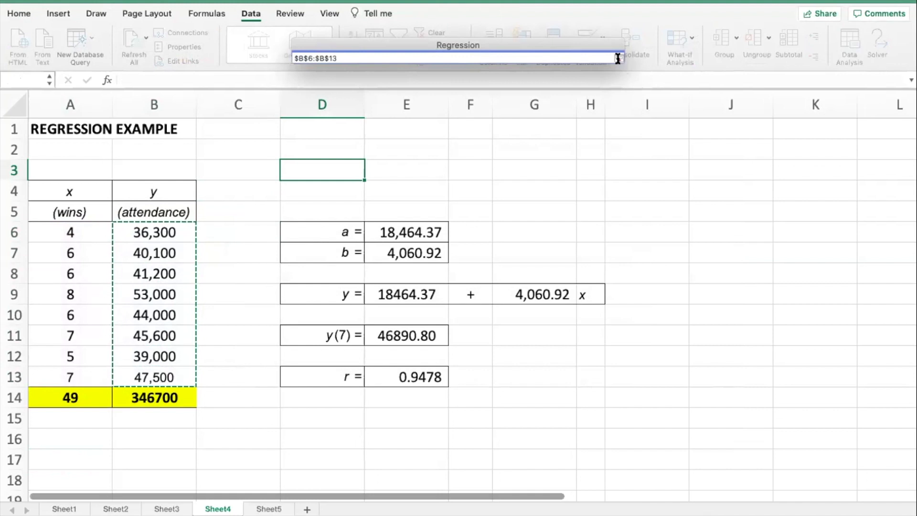
click(618, 58)
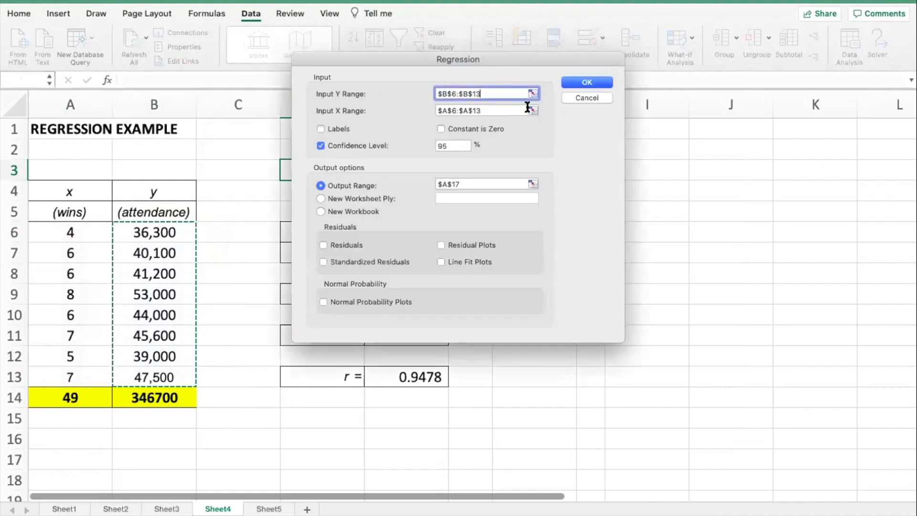
click(532, 110)
drag(67, 237, 86, 377)
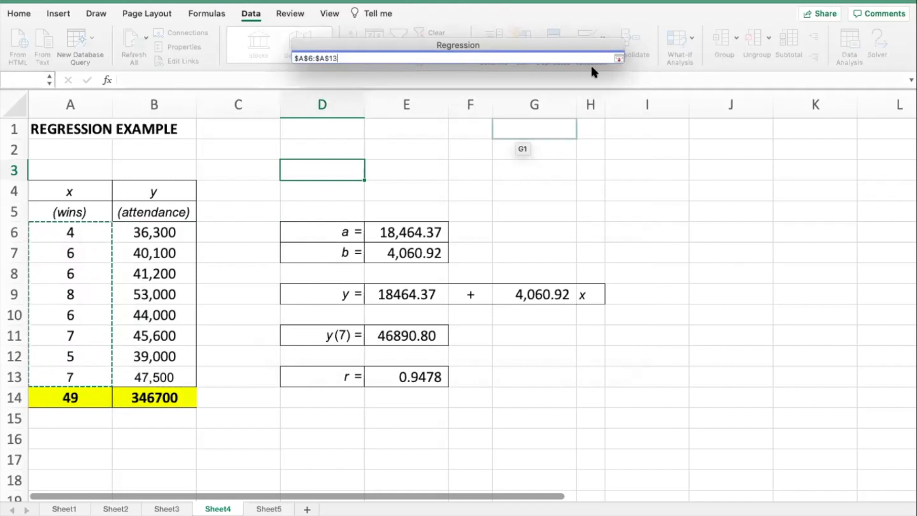
click(618, 58)
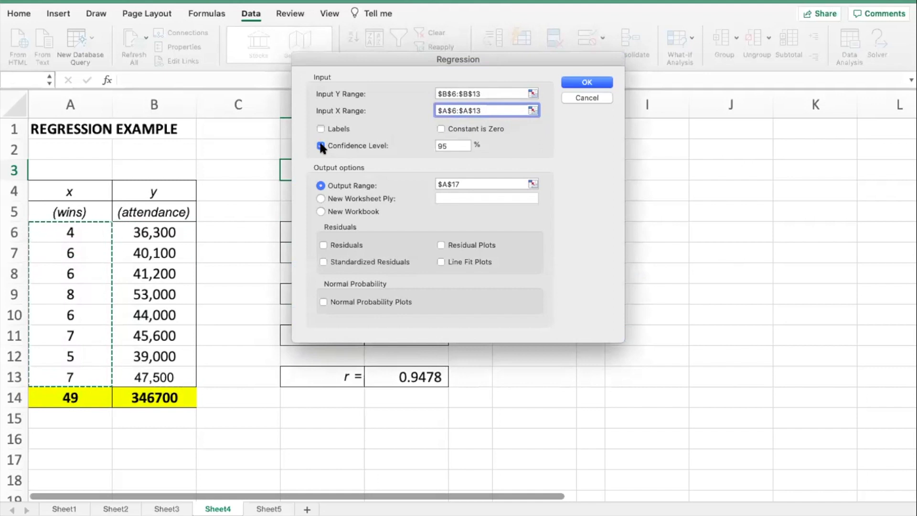
Step: Choose a new worksheet for the regression output and run the analysis
click(534, 185)
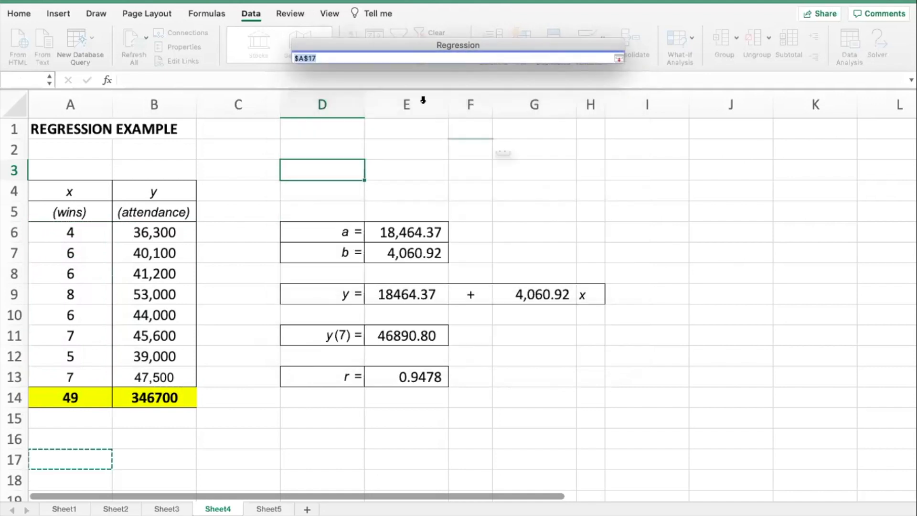
click(618, 58)
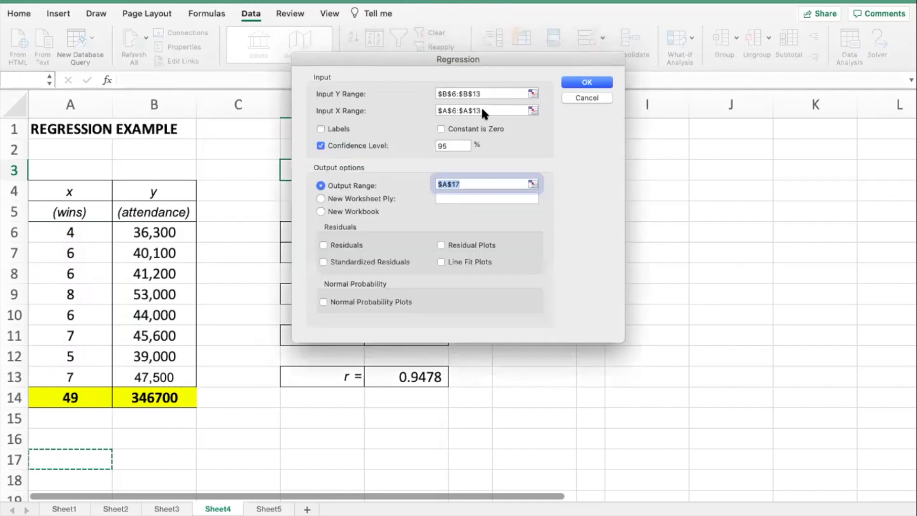
click(320, 196)
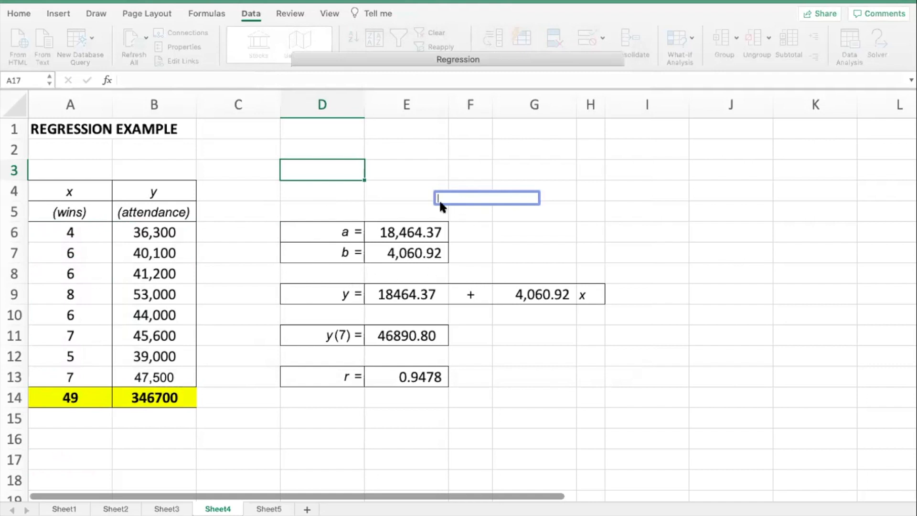
click(588, 80)
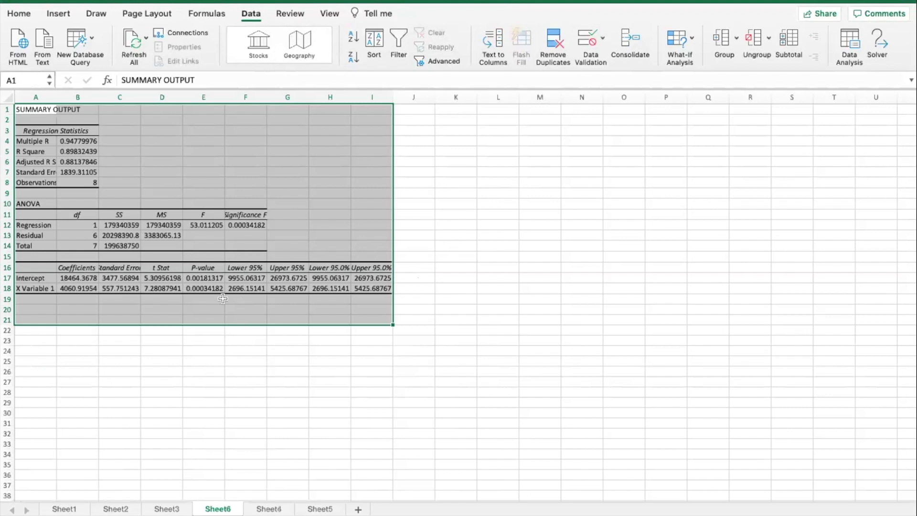
Step: Widen column A of the summary output to fit the full regression statistics labels
ctrl+scroll(170, 249, up, 5)
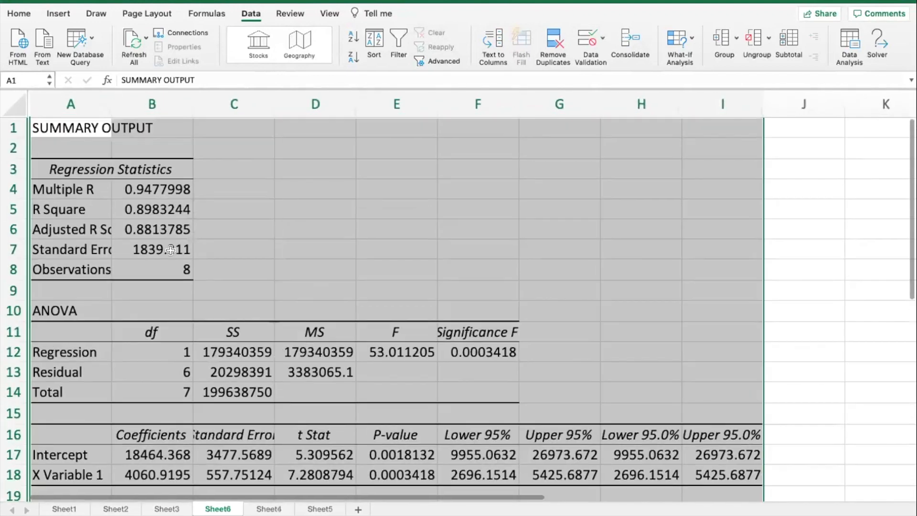
drag(110, 110, 162, 110)
click(193, 252)
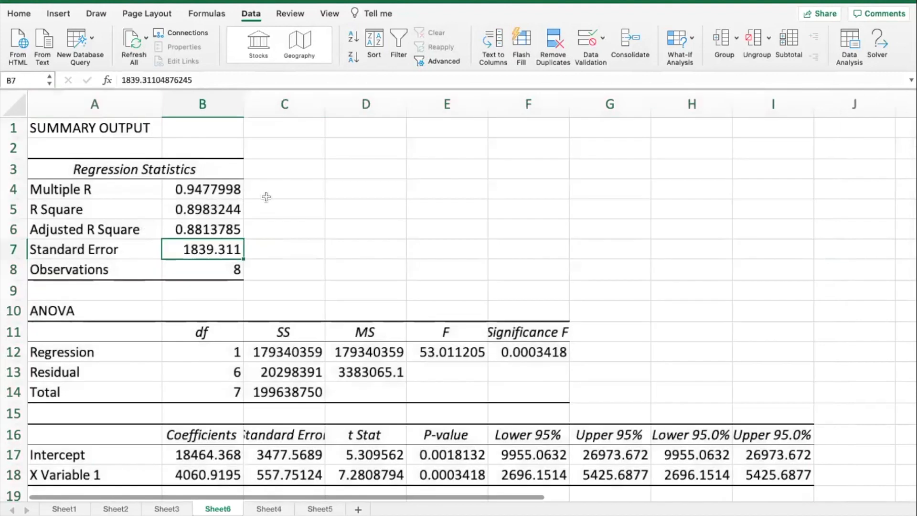
Step: Fill the Multiple R value in B4 and the R Square value in B5 with yellow
click(218, 189)
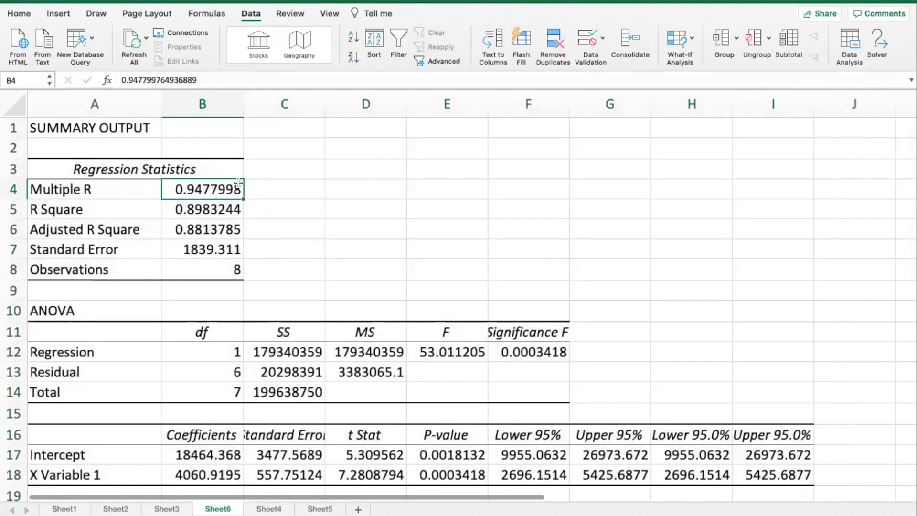
click(19, 15)
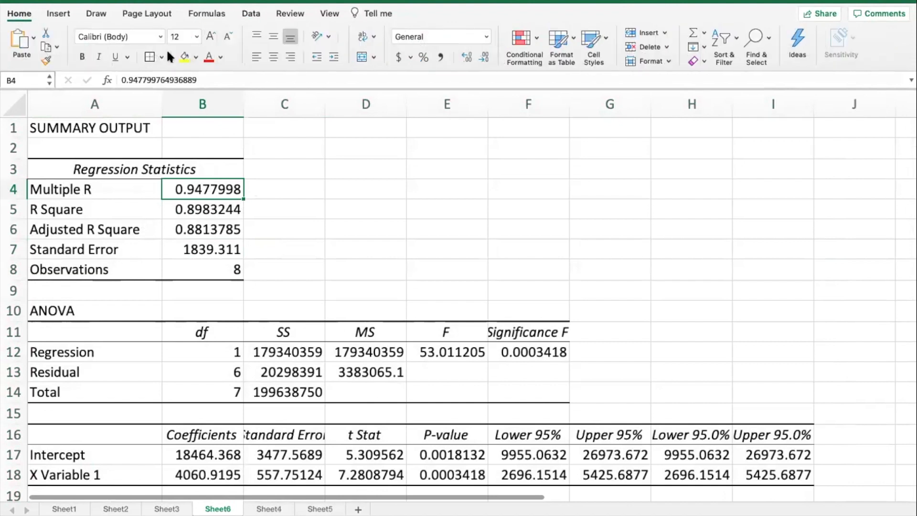
click(184, 57)
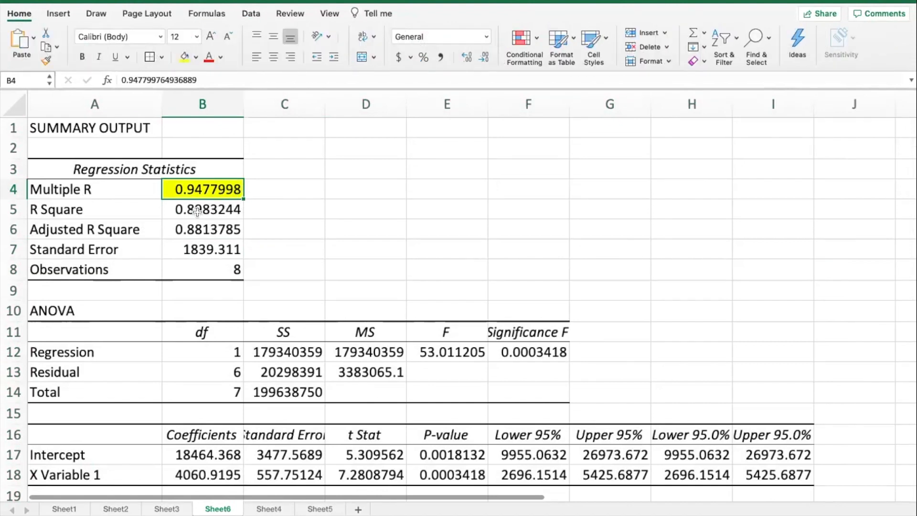
drag(70, 213, 210, 213)
click(210, 213)
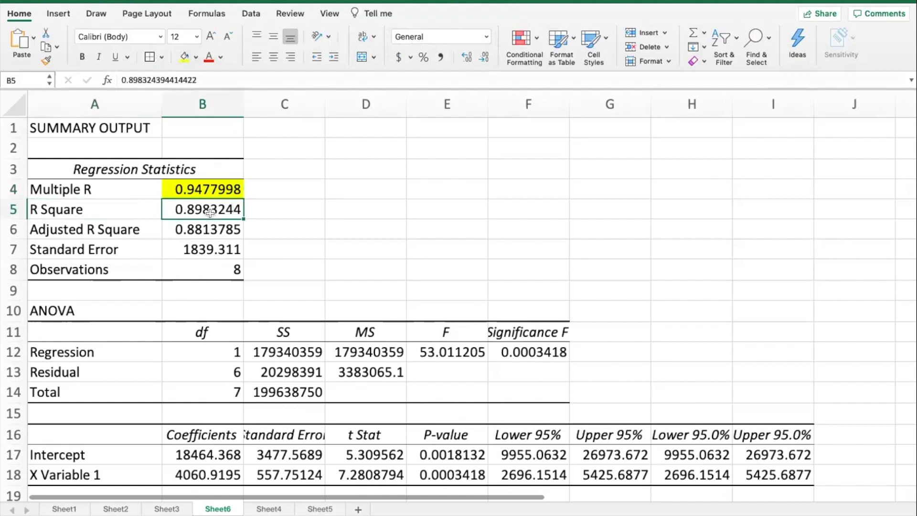
click(184, 56)
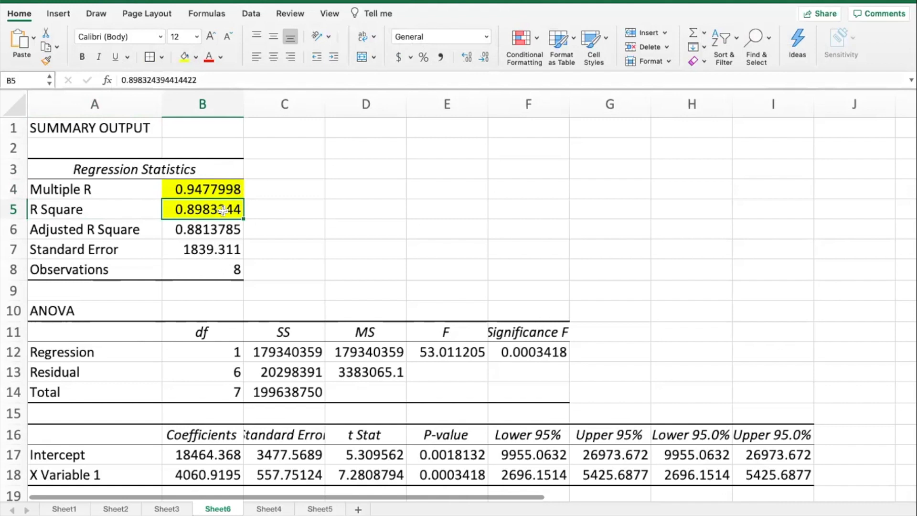
Step: Fill the Intercept coefficient in B17 and the X Variable 1 coefficient in B18 with yellow
scroll(291, 210, down, 3)
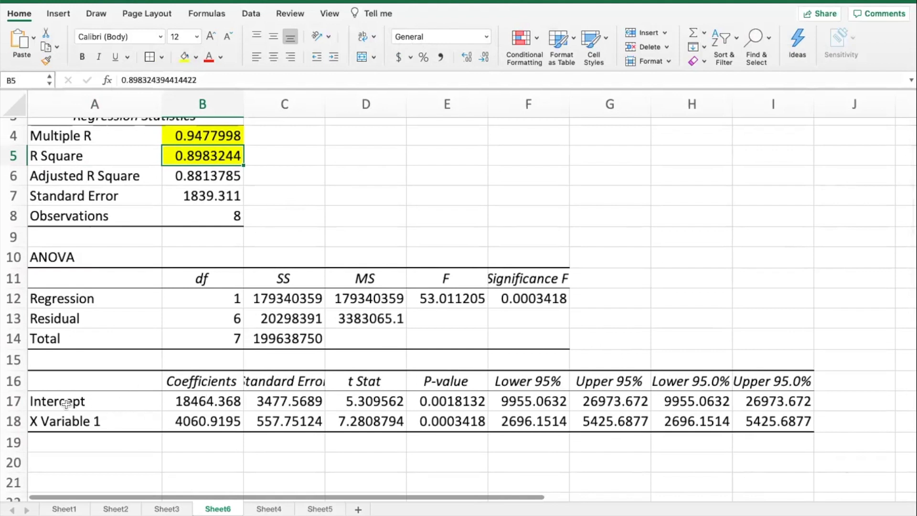
click(215, 399)
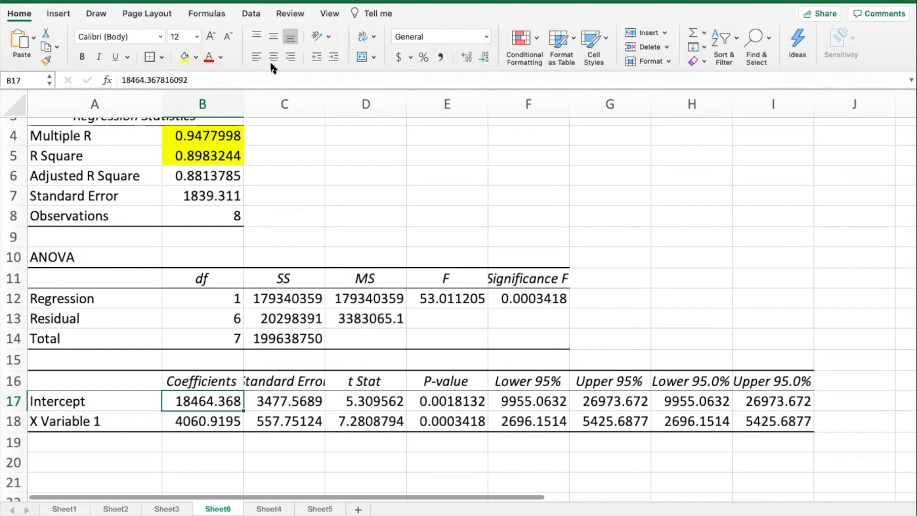
click(189, 56)
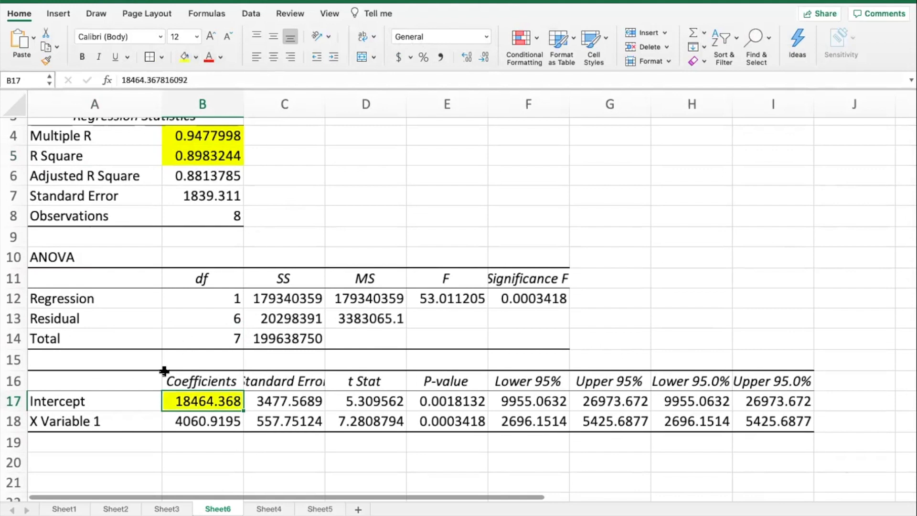
click(97, 419)
click(184, 421)
click(180, 55)
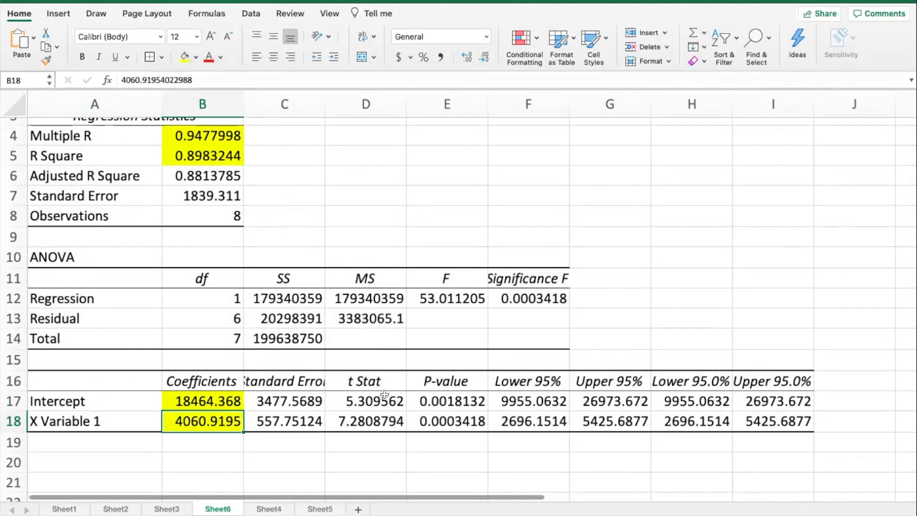
scroll(385, 395, up, 3)
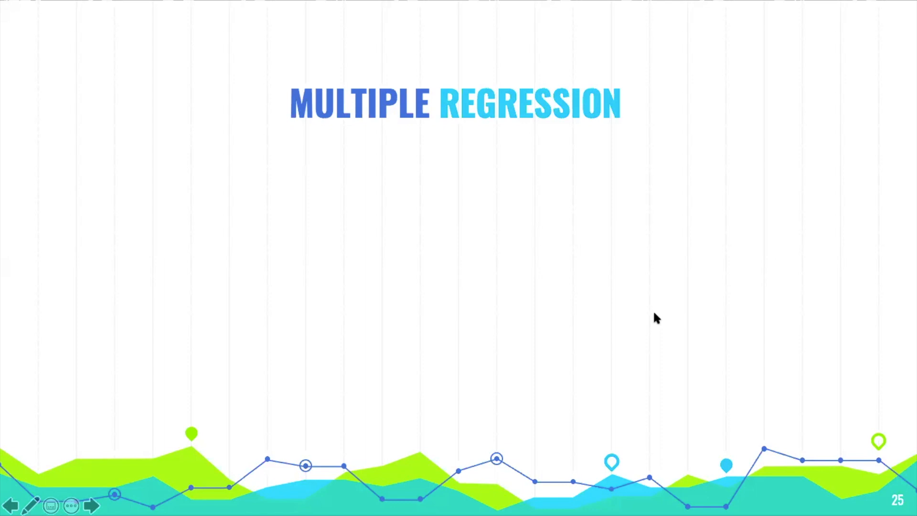
click(655, 313)
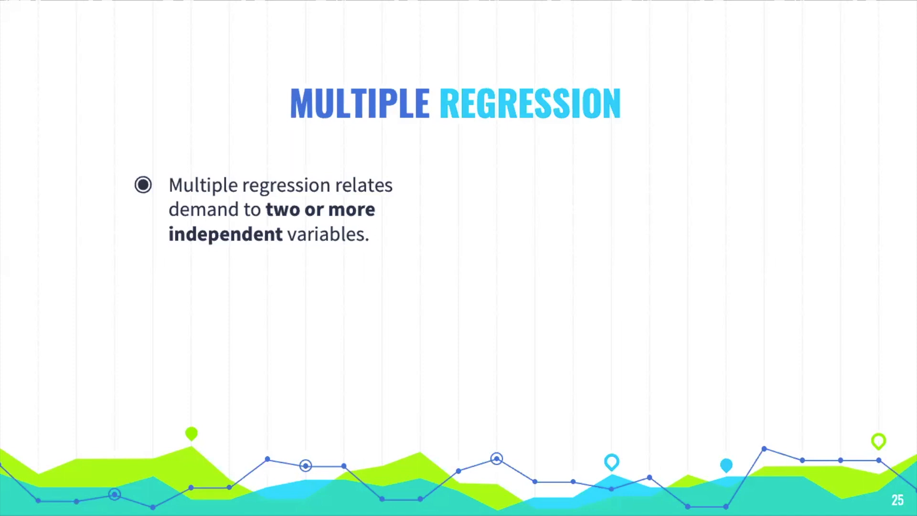
key(Right)
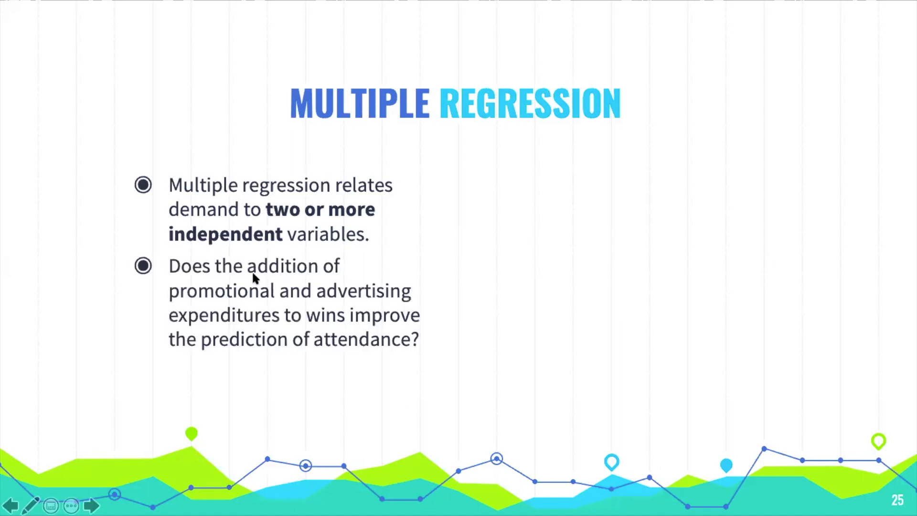